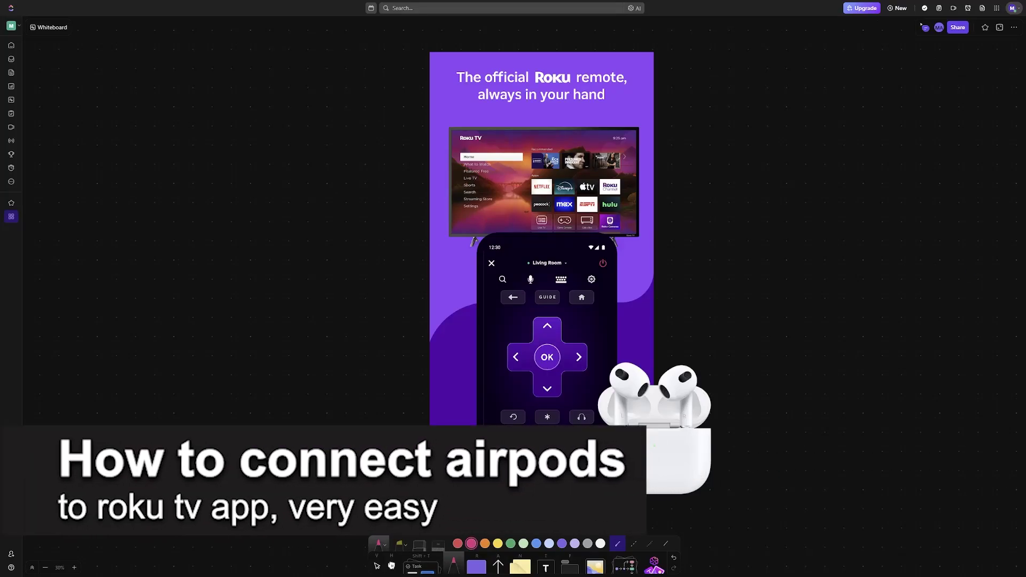
Draw a curved arrow from the AirPods to the remote, undo a red circle, and start a label.
mouse_move(709, 360)
mouse_down()
mouse_move(662, 312)
mouse_move(673, 326)
mouse_up()
drag(693, 377, 579, 475)
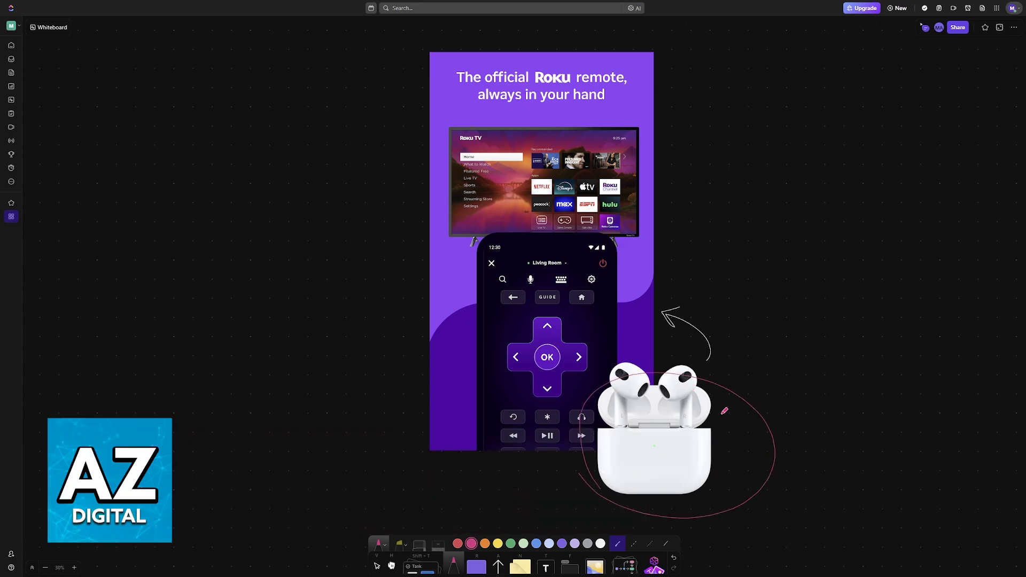
key(ctrl+z)
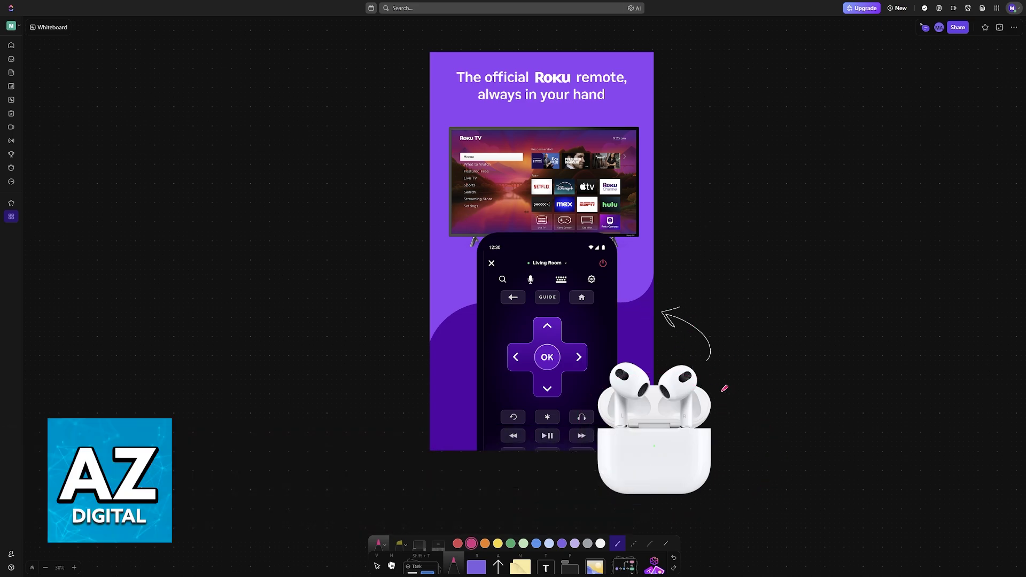
mouse_move(719, 369)
mouse_down()
mouse_move(781, 342)
mouse_move(793, 359)
mouse_up()
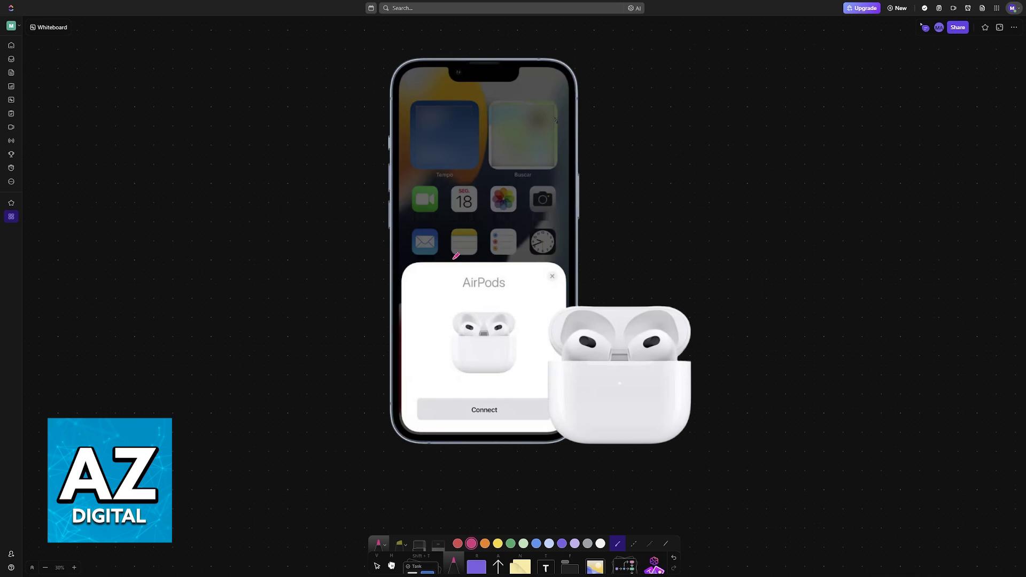
Sketch arrows and signal waves by the AirPods case, and circle Connect on the pairing screen.
drag(617, 348, 616, 297)
drag(538, 365, 522, 385)
mouse_move(473, 410)
mouse_down()
mouse_move(480, 399)
mouse_move(470, 410)
mouse_up()
mouse_move(611, 465)
mouse_down()
mouse_move(627, 464)
mouse_move(630, 488)
mouse_move(648, 468)
mouse_move(643, 490)
mouse_move(649, 461)
mouse_move(652, 496)
mouse_move(678, 472)
mouse_move(662, 489)
mouse_up()
Draw in blue, return to pink, mark the AirPods title, and start marking the headphones button.
click(533, 546)
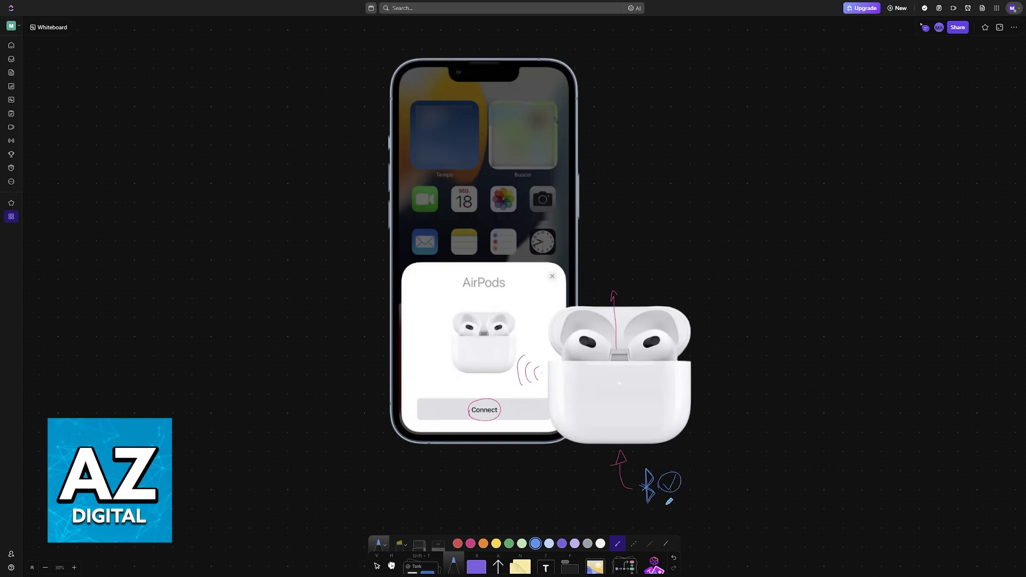
click(471, 543)
mouse_move(461, 279)
mouse_down()
mouse_move(508, 285)
mouse_move(456, 276)
mouse_move(498, 294)
mouse_move(458, 290)
mouse_up()
scroll(544, 337, right, 5)
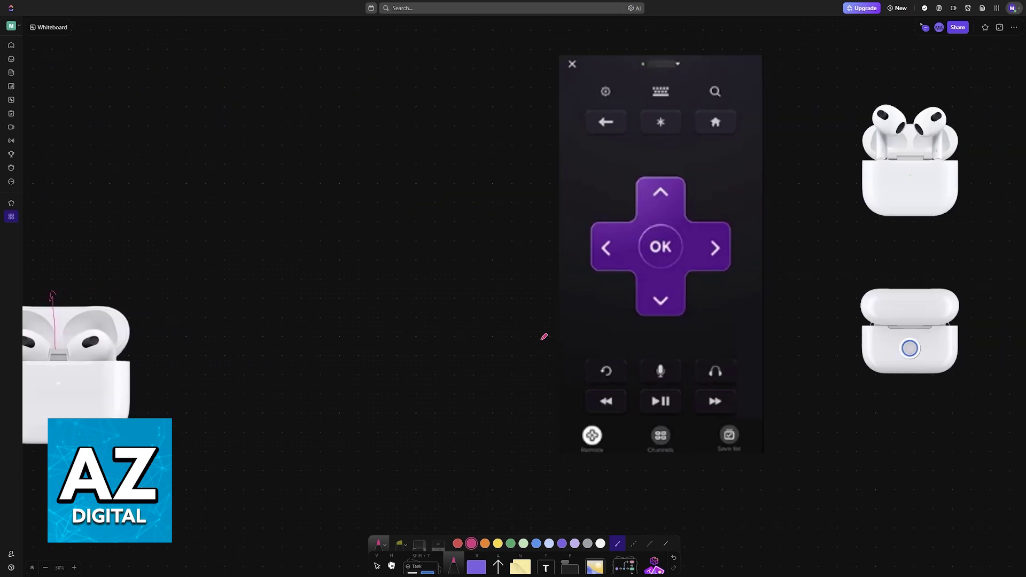
scroll(544, 337, right, 3)
scroll(582, 369, right, 1)
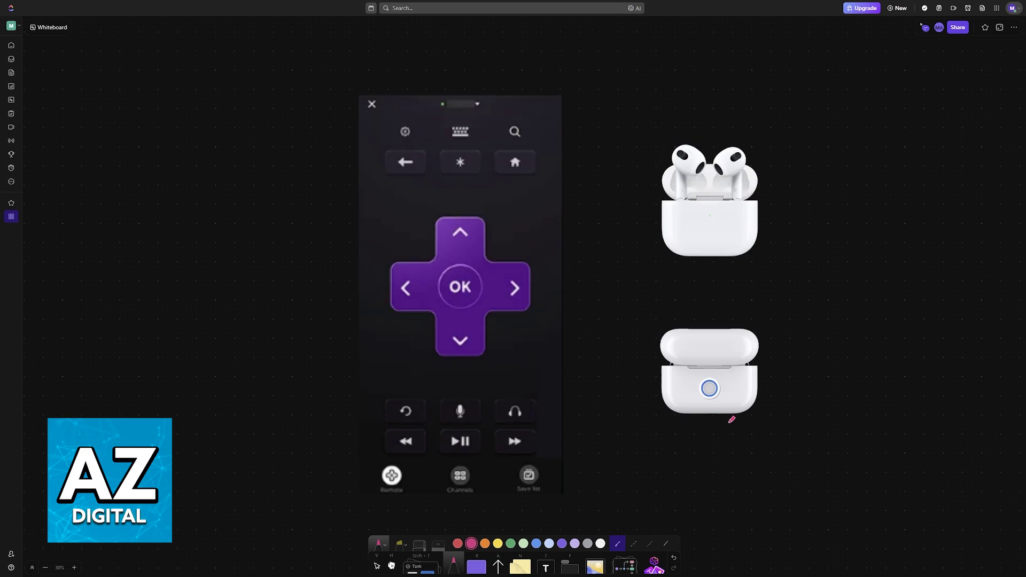
scroll(724, 436, up, 2)
mouse_move(483, 375)
mouse_down()
mouse_move(493, 381)
mouse_move(453, 392)
mouse_move(484, 407)
mouse_up()
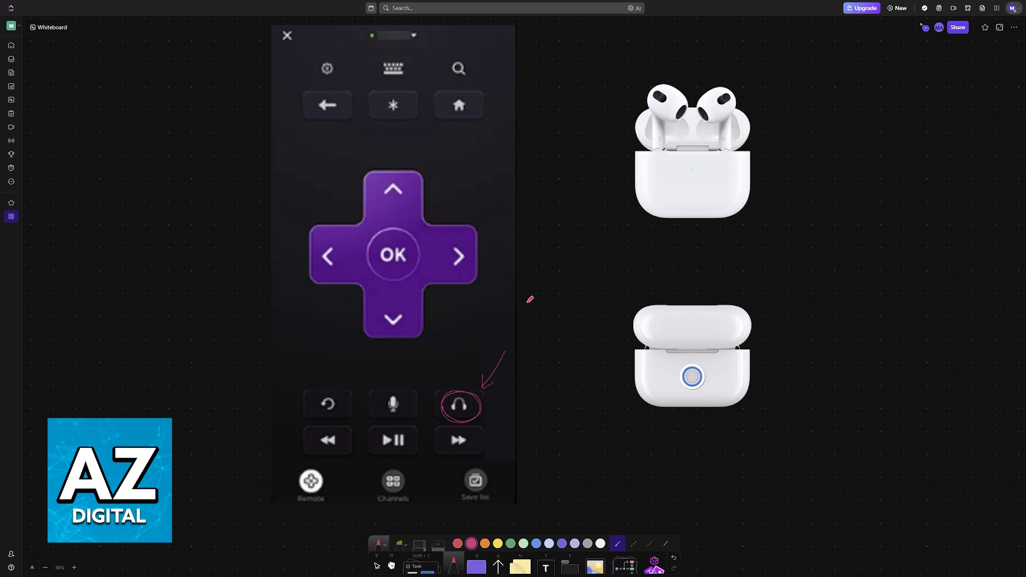
Handwrite a pink 'AirPods' label by the headphones button, underlined toward the open case.
drag(514, 345, 531, 330)
mouse_move(538, 327)
mouse_down()
mouse_move(539, 342)
mouse_move(559, 333)
mouse_move(562, 319)
mouse_move(597, 322)
mouse_up()
click(539, 319)
drag(525, 357, 624, 319)
Draw a pink arrow to the case button and a blue Bluetooth check beside it.
mouse_move(694, 401)
mouse_down()
mouse_move(723, 462)
mouse_move(729, 441)
mouse_move(725, 451)
mouse_move(746, 436)
mouse_up()
click(535, 543)
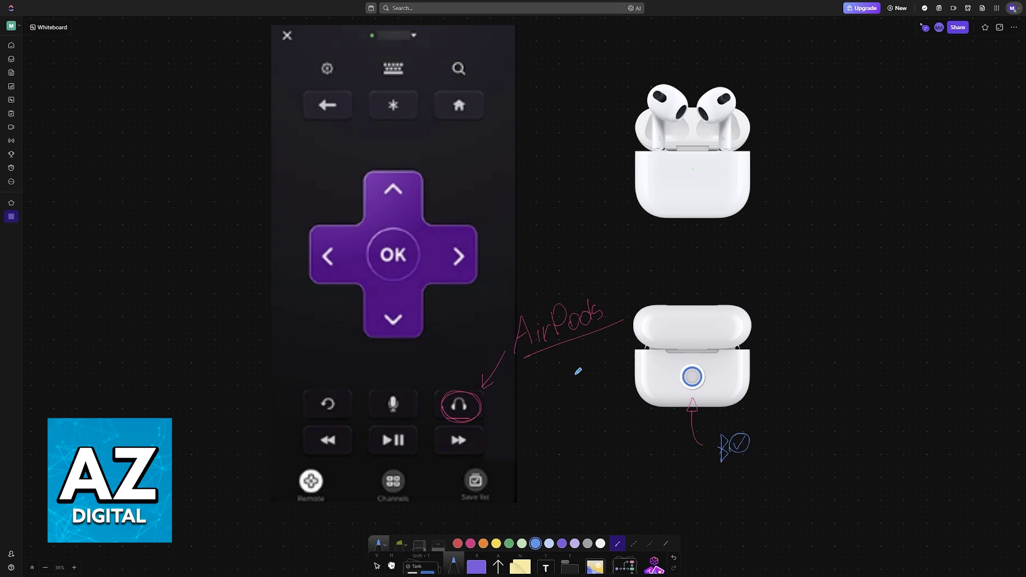
click(471, 544)
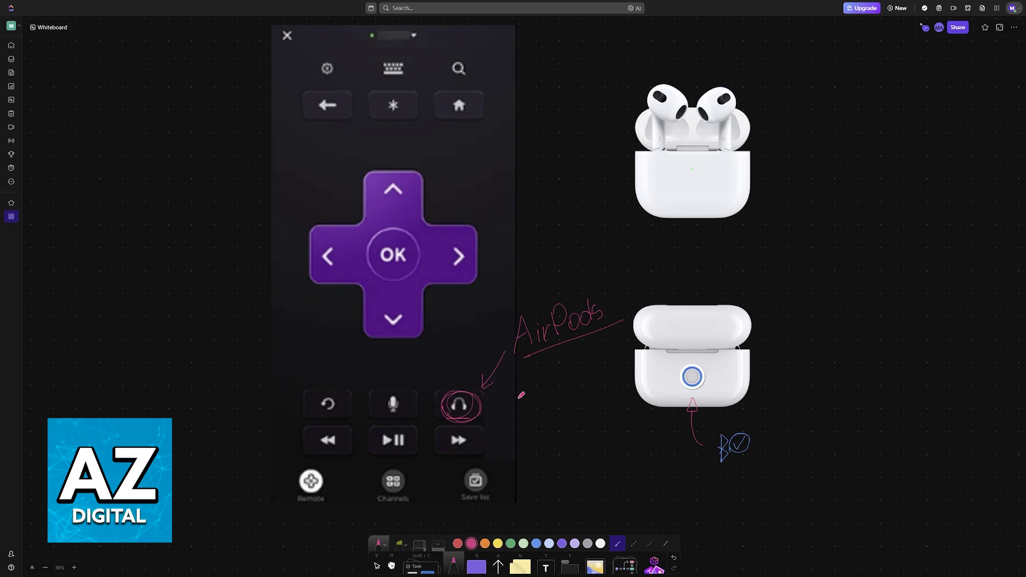